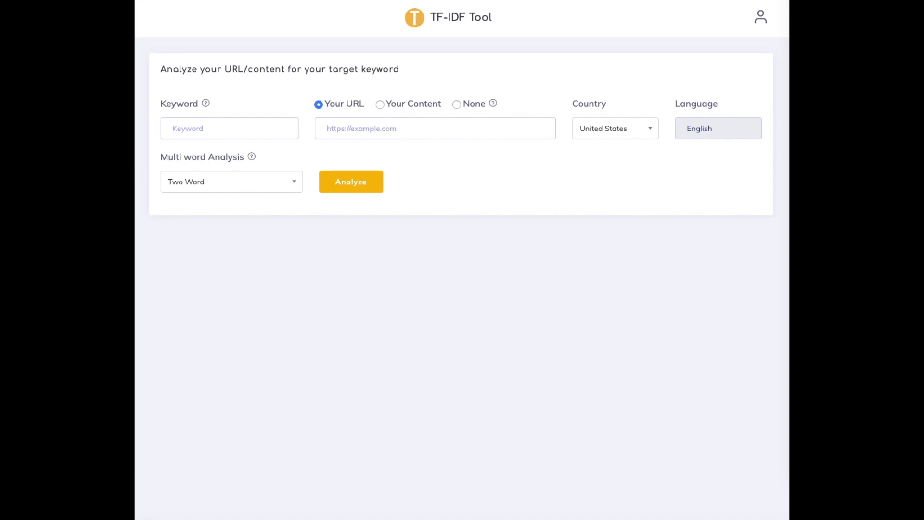
Step: Analyse 'espresso machine' against the pasted clivecoffee.com article URL with Multi word Analysis set to All
text(espresso machine)
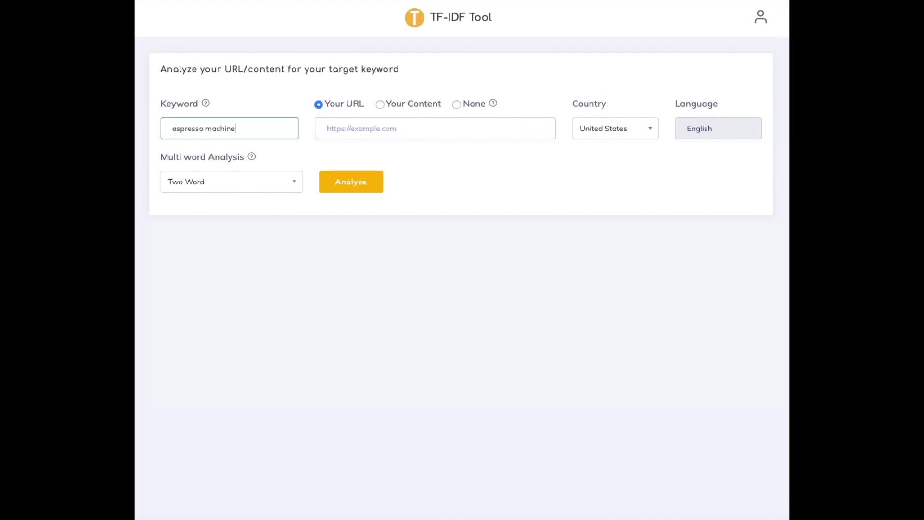
click(759, 142)
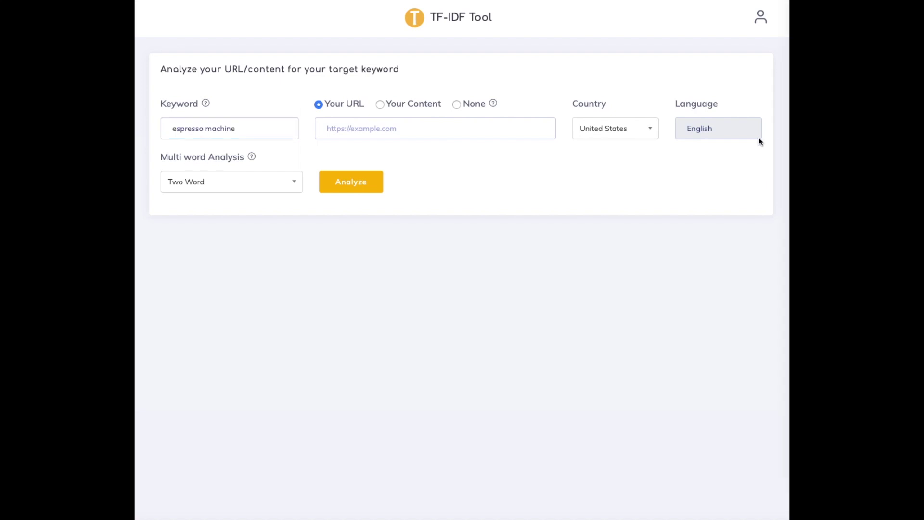
click(355, 128)
key(ctrl+v)
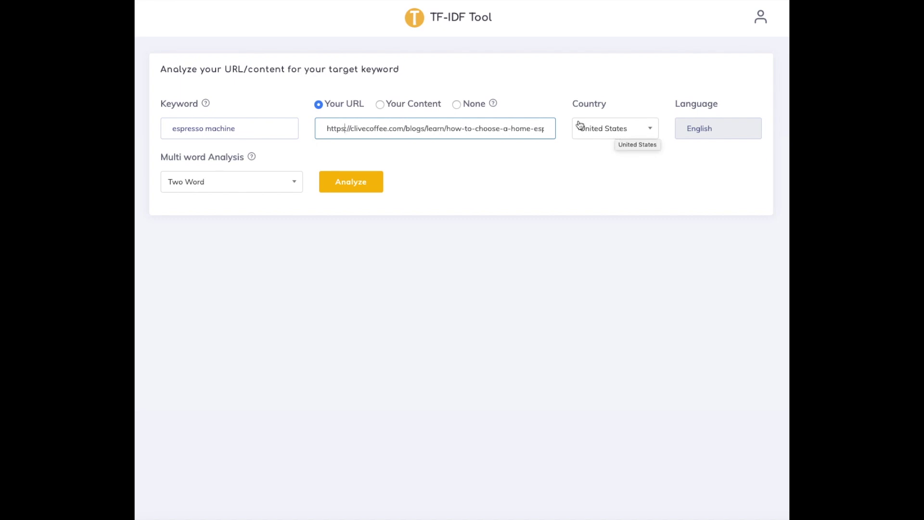
click(289, 186)
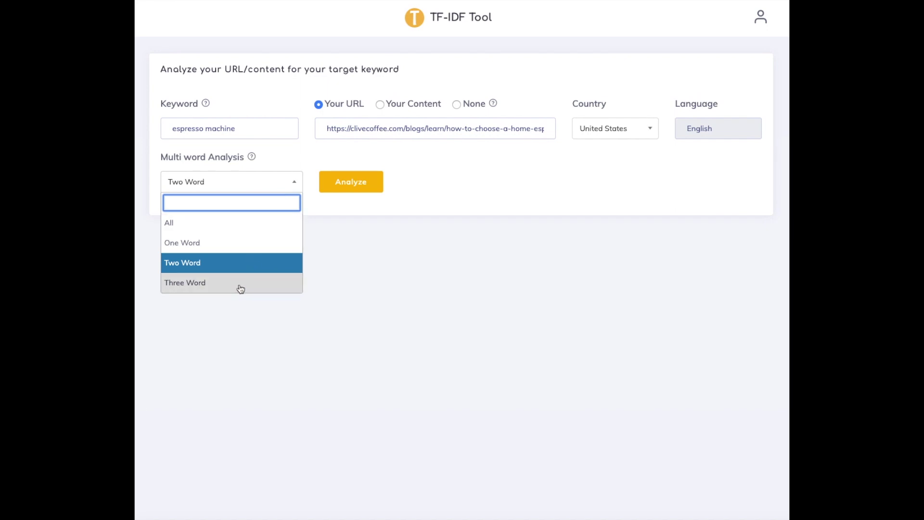
click(174, 224)
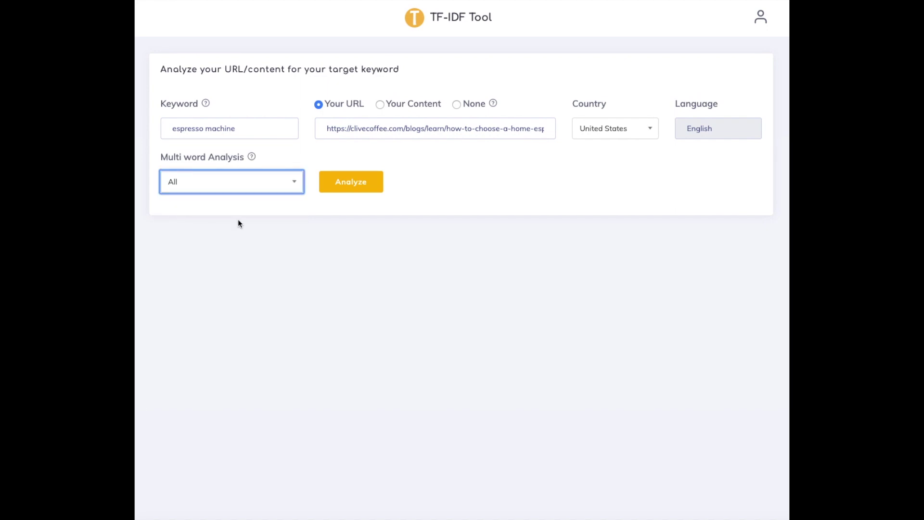
click(355, 191)
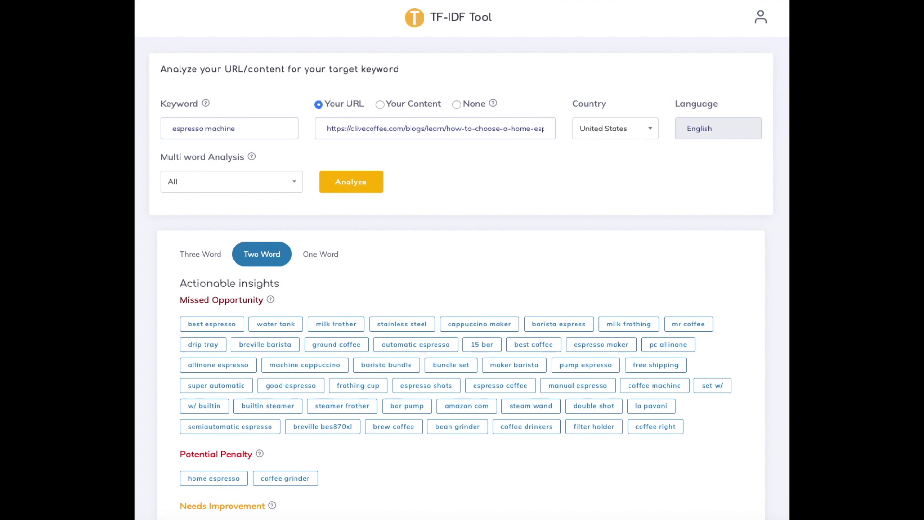
Step: Highlight the Missed Opportunity, Potential Penalty and Needs Improvement headings in the two-word results
scroll(523, 268, down, 1)
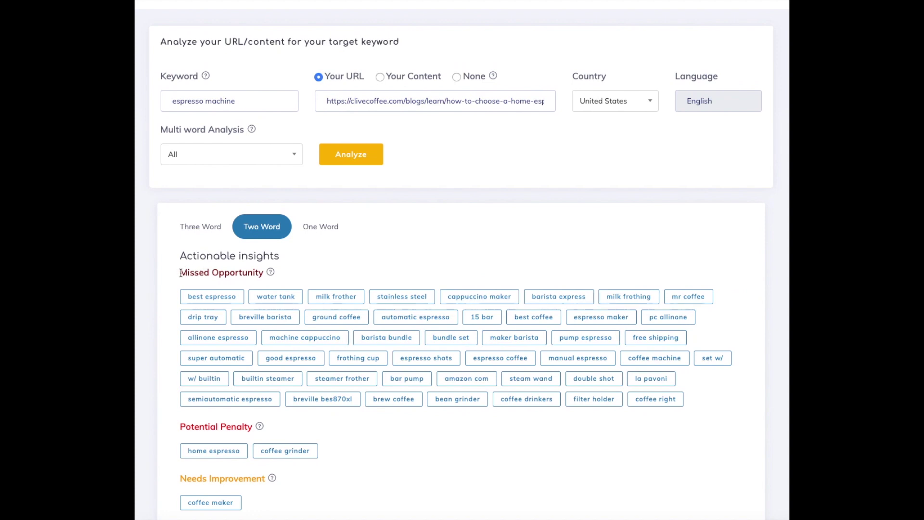
drag(179, 272, 265, 273)
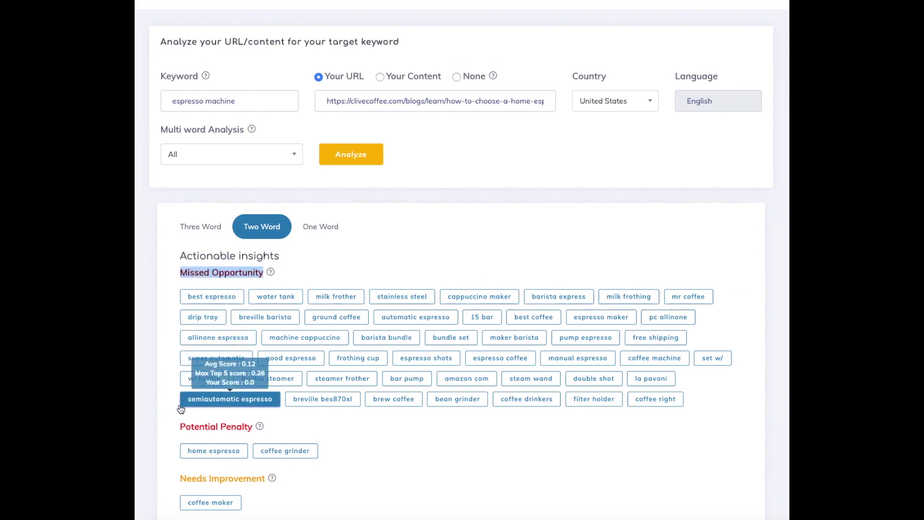
drag(179, 427, 252, 427)
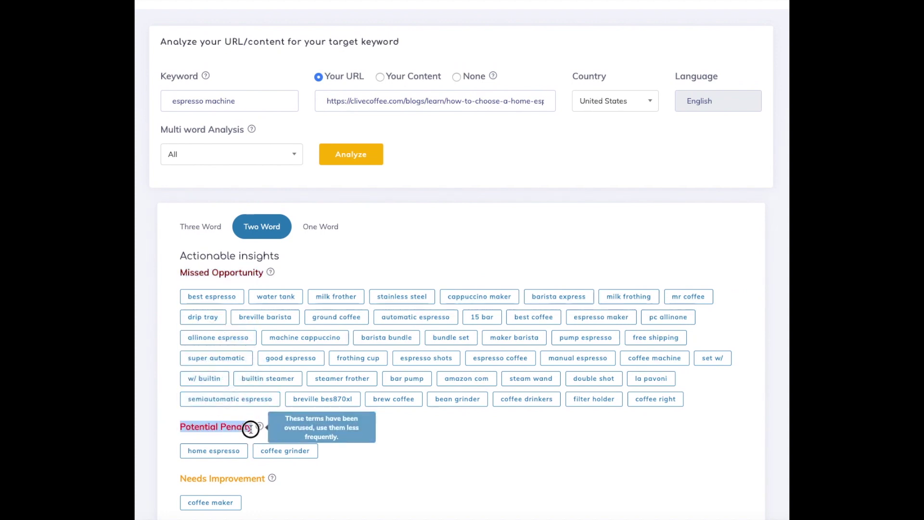
scroll(317, 450, down, 3)
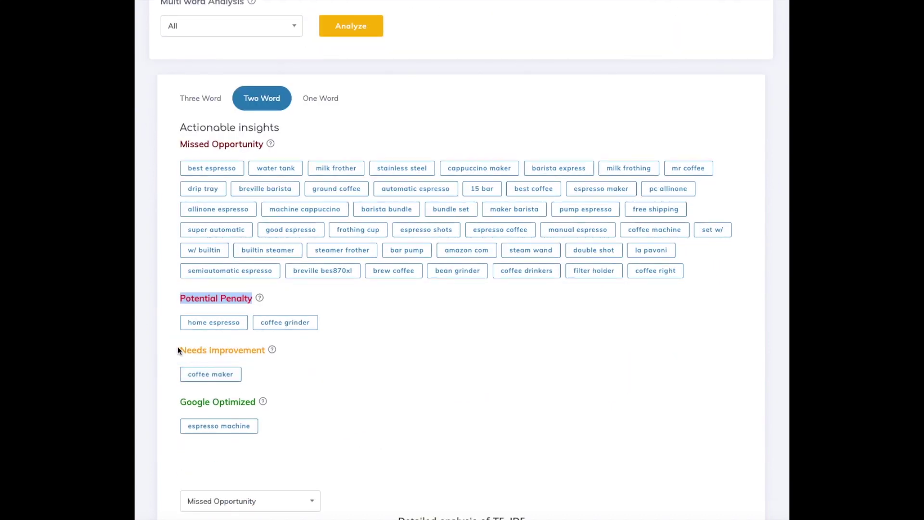
click(188, 348)
drag(188, 348, 263, 352)
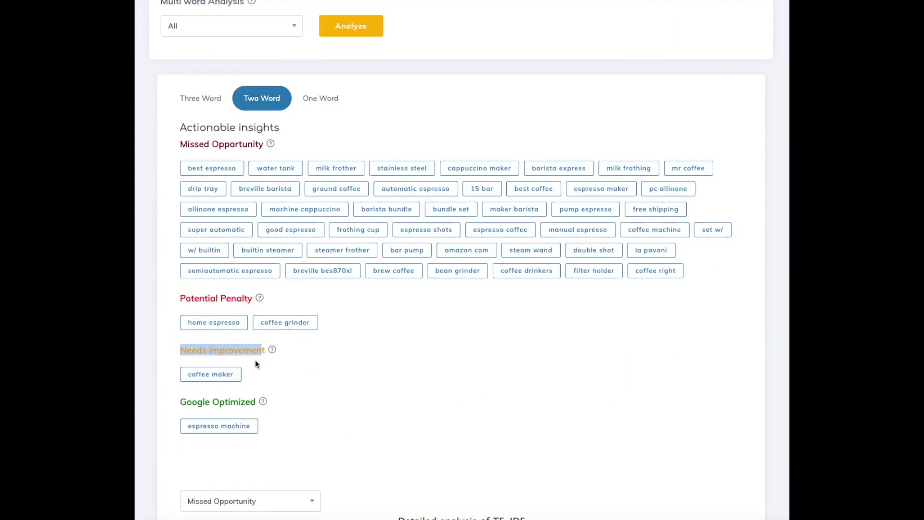
Step: Clear the highlight and read the score details of individual two-word term chips
scroll(366, 386, up, 2)
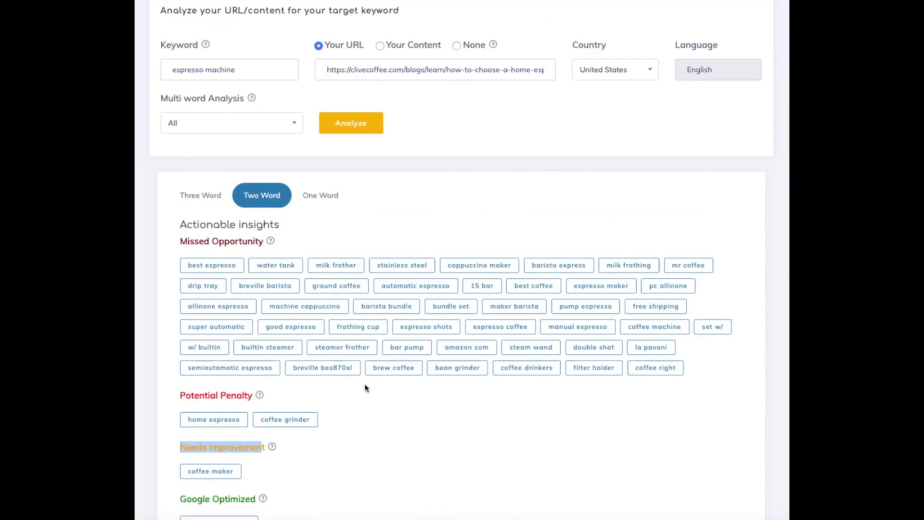
click(355, 225)
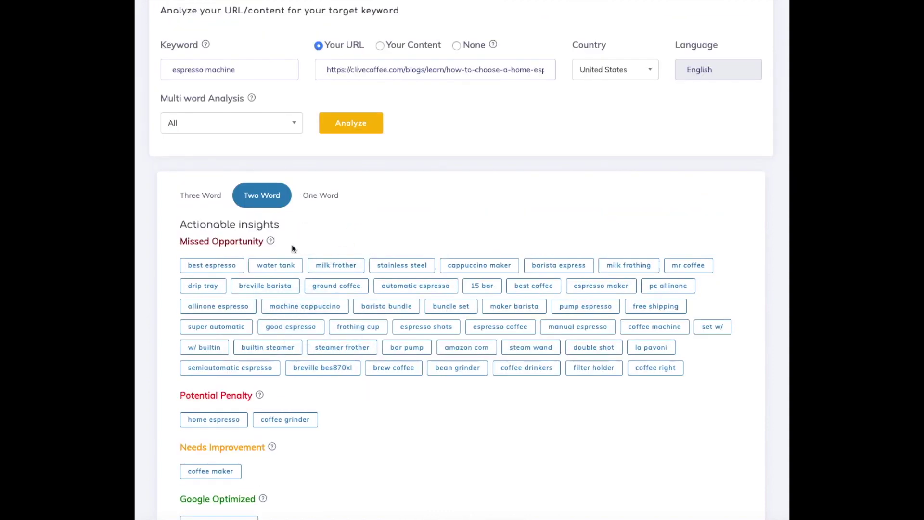
mouse_move(288, 266)
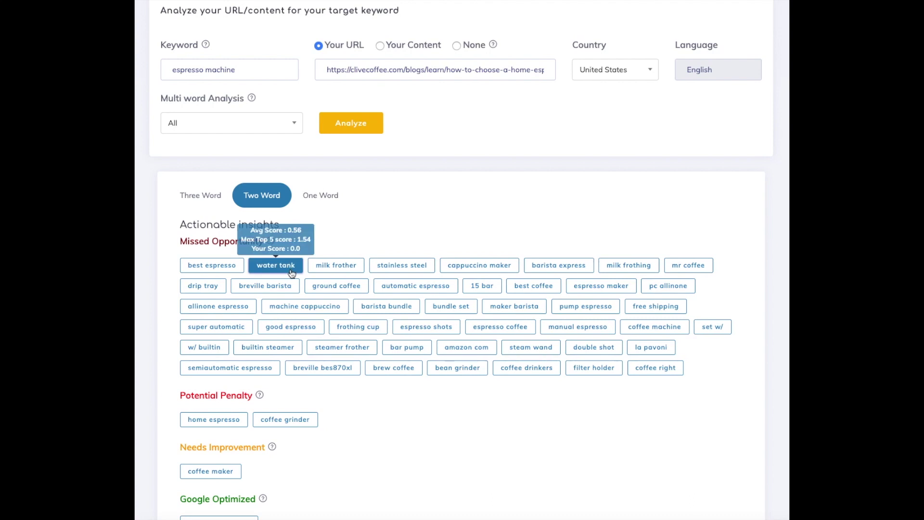
mouse_move(334, 271)
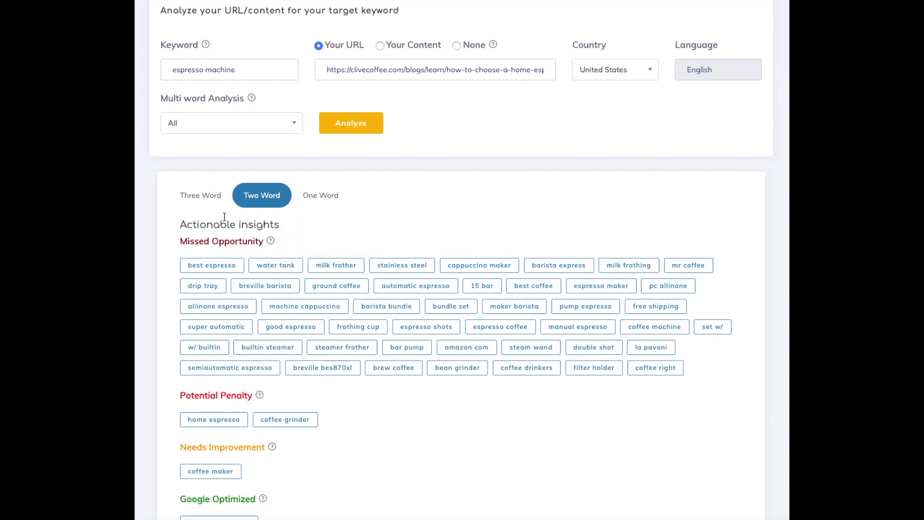
Step: Show the Three Word insights, check term chip scores, and scroll down to the TF-IDF chart
click(203, 198)
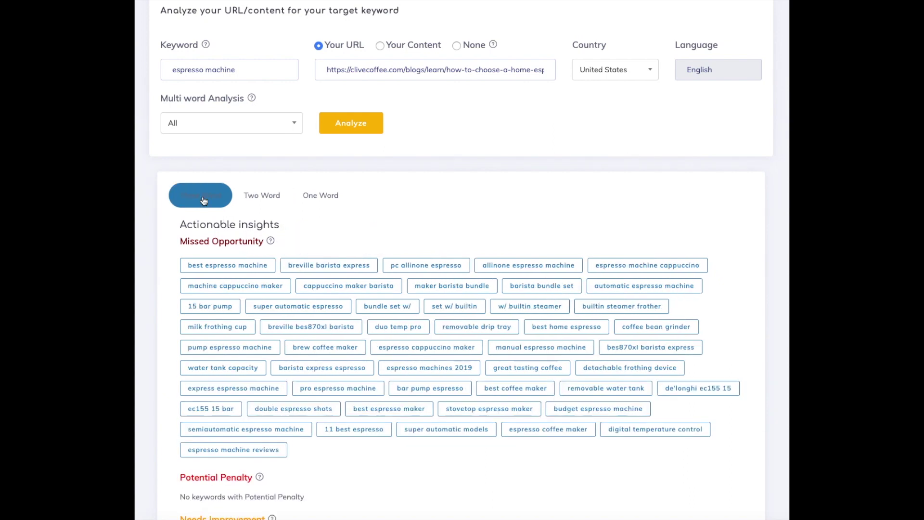
mouse_move(501, 332)
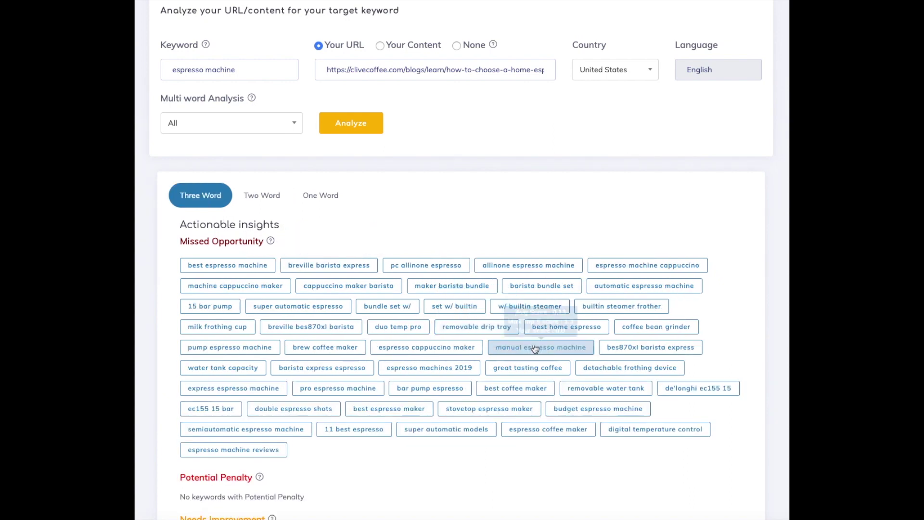
mouse_move(632, 395)
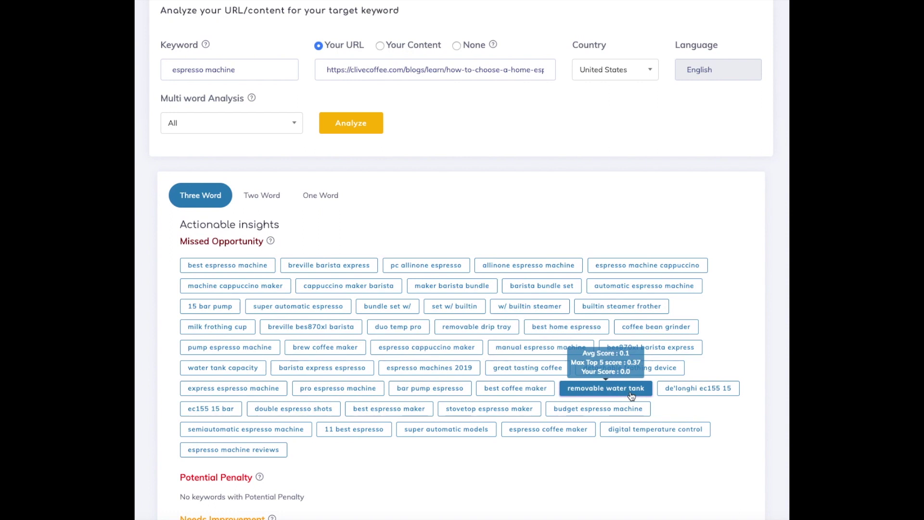
mouse_move(670, 431)
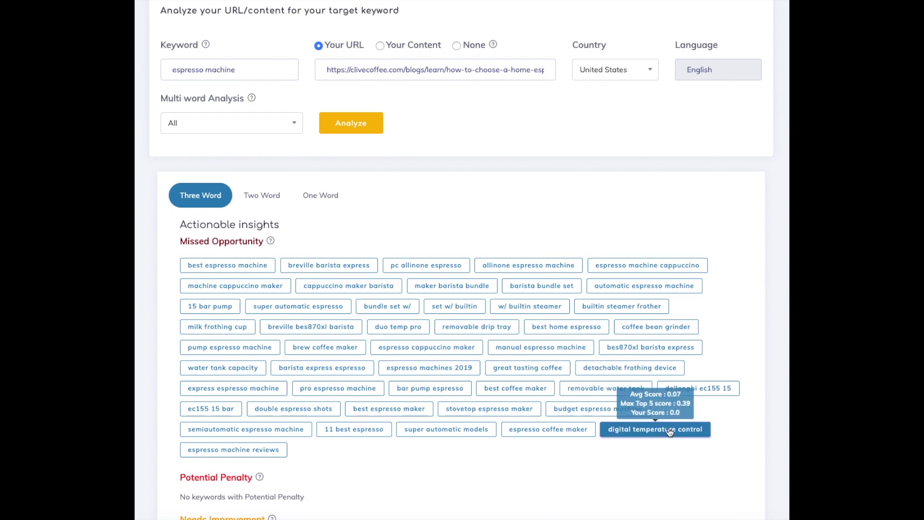
scroll(744, 329, down, 2)
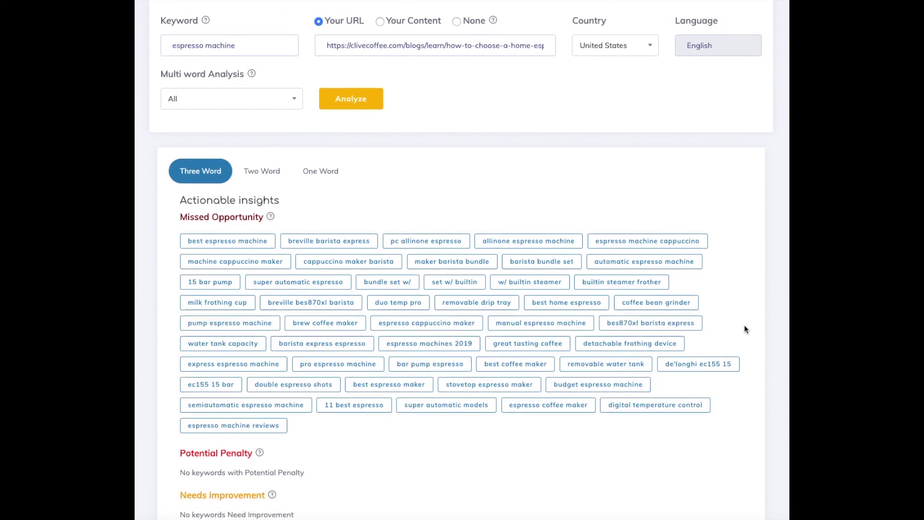
scroll(745, 329, down, 2)
scroll(744, 329, down, 2)
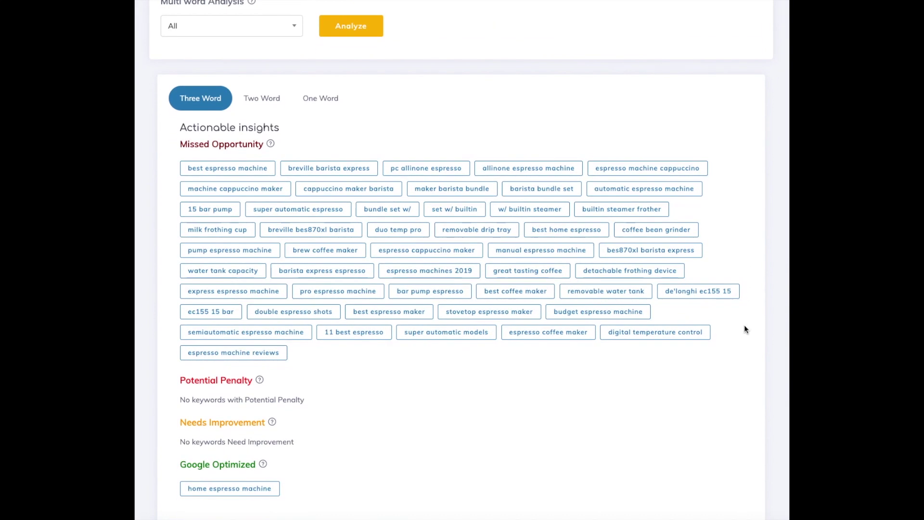
scroll(744, 329, down, 3)
Step: Export the Detailed analysis of TF-IDF chart as a PDF document, leaving the Missed Opportunity category unchanged
scroll(744, 330, down, 2)
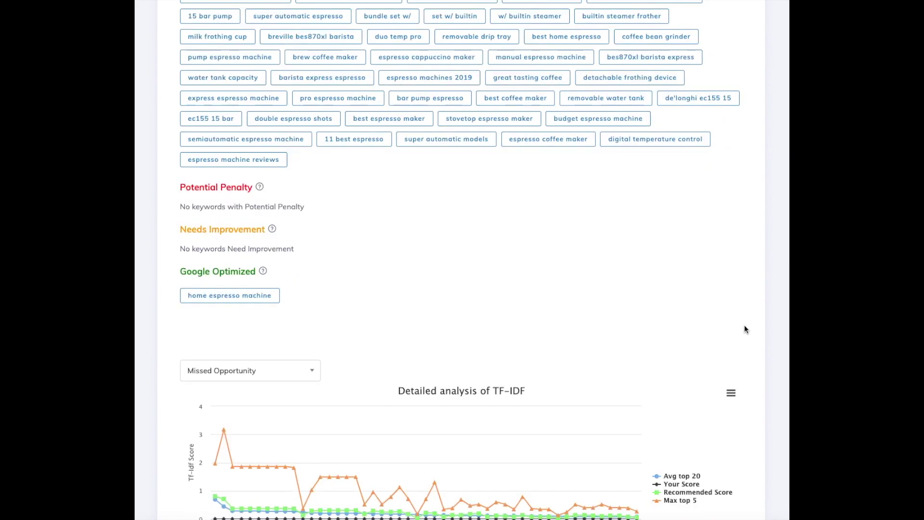
scroll(745, 328, down, 4)
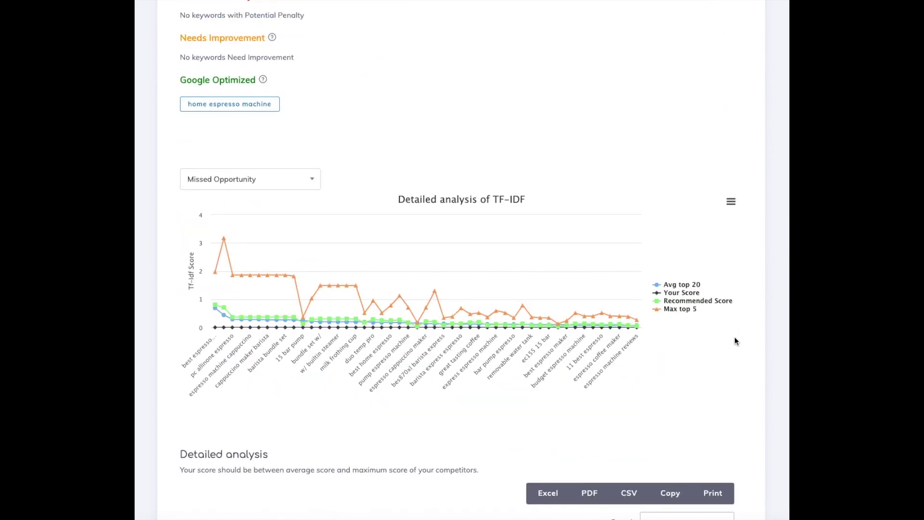
click(312, 180)
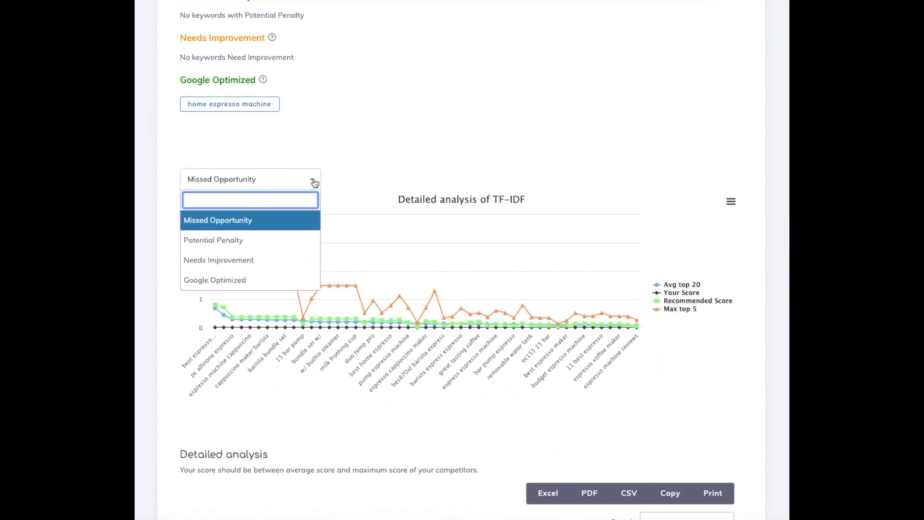
click(352, 169)
click(732, 202)
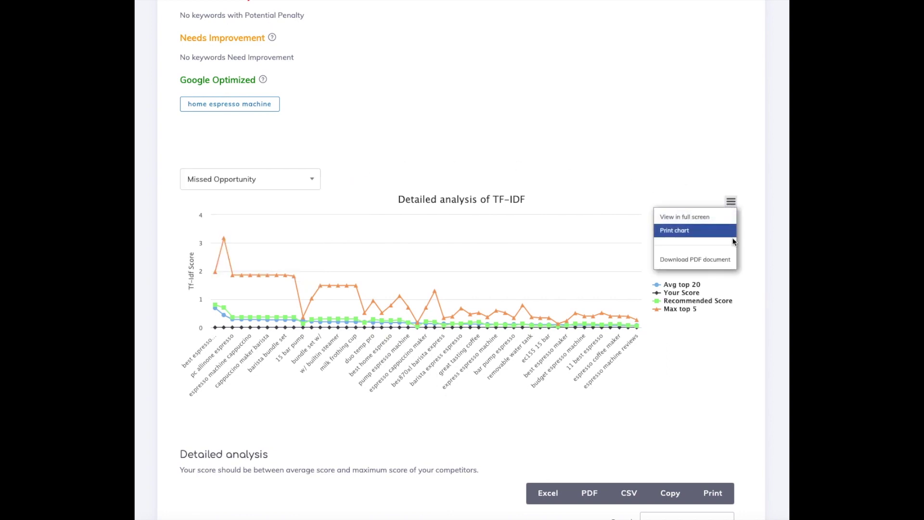
click(730, 266)
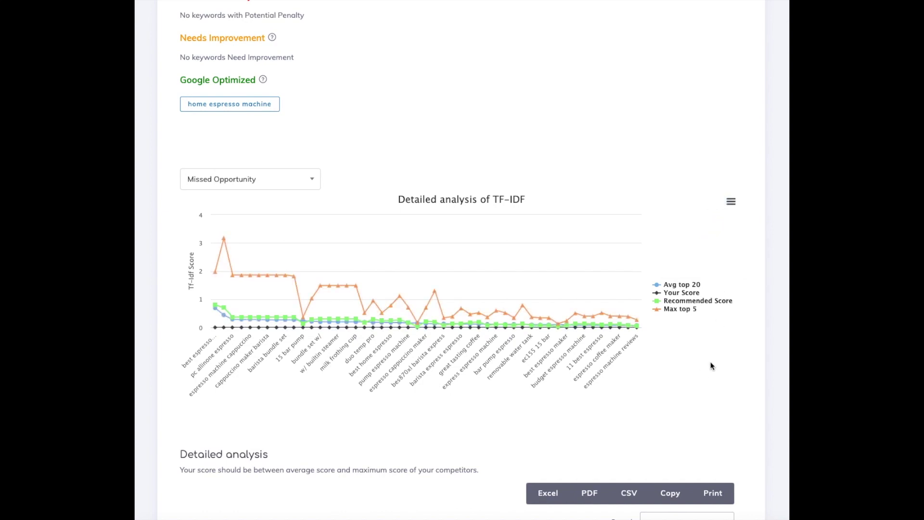
scroll(712, 365, down, 4)
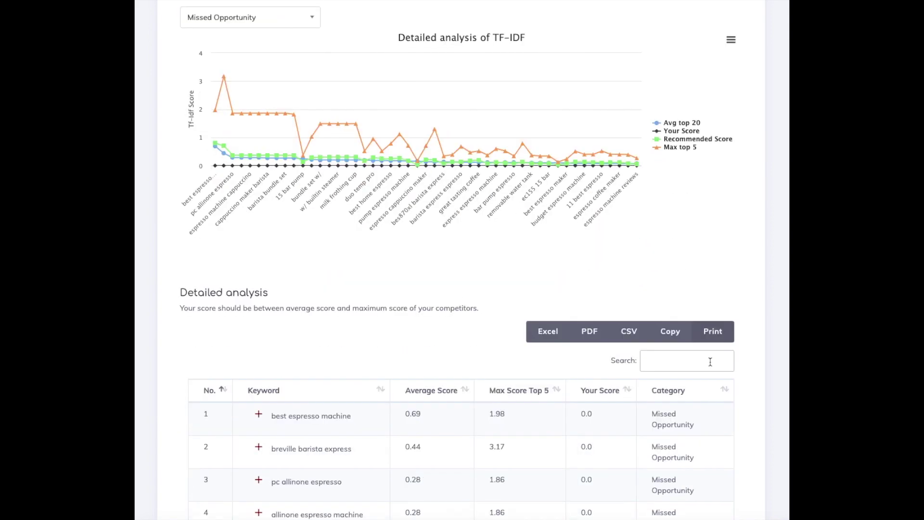
scroll(710, 364, down, 2)
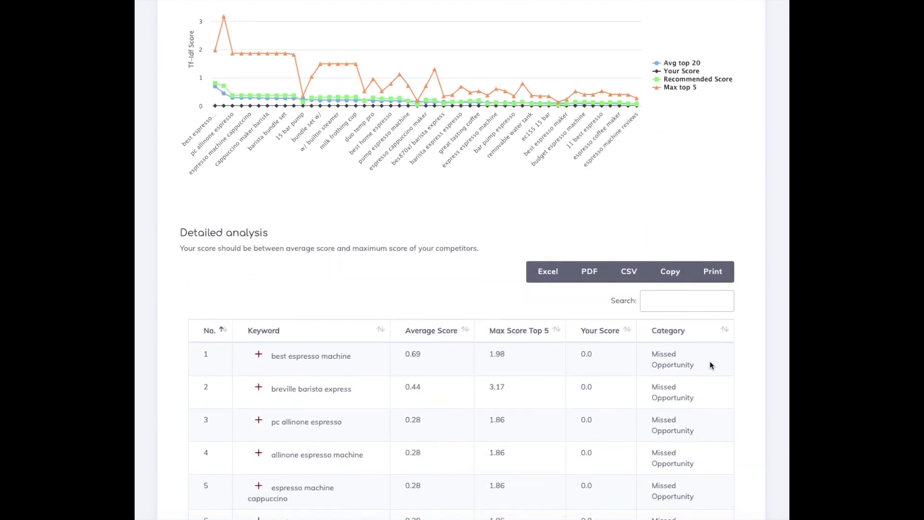
scroll(710, 364, down, 2)
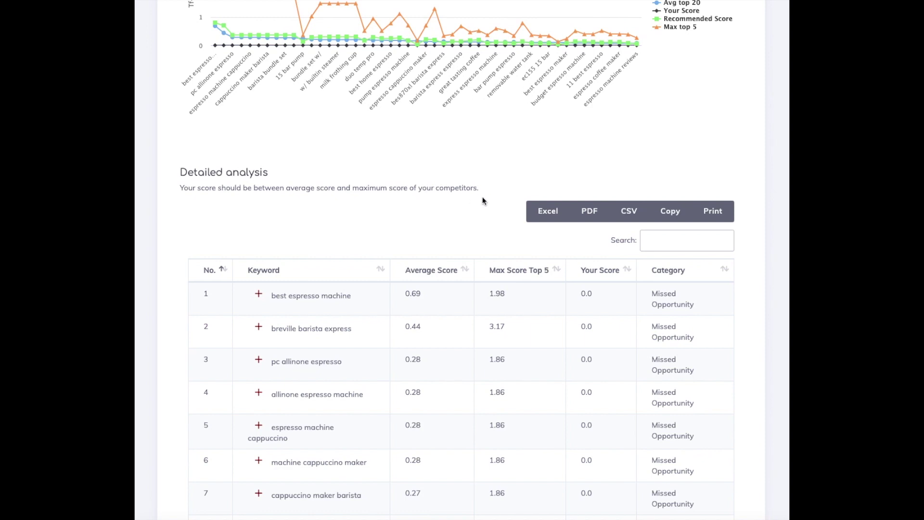
scroll(554, 203, down, 1)
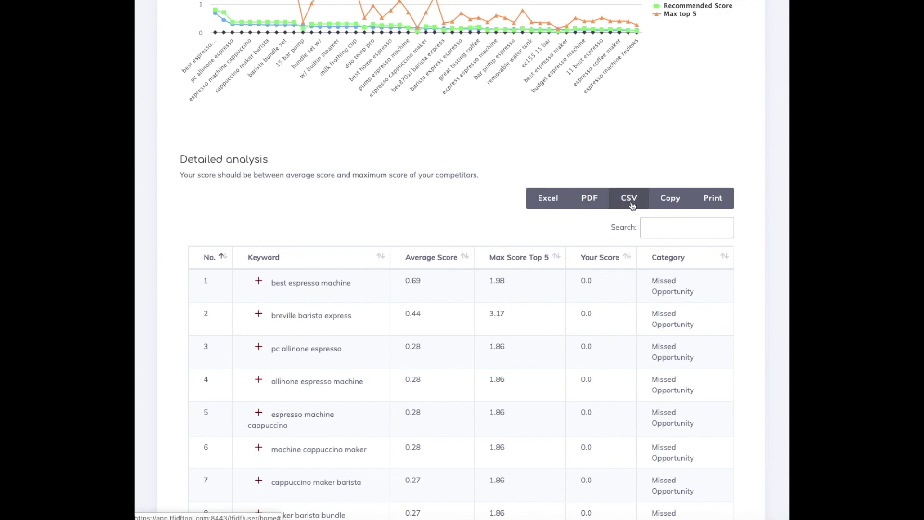
scroll(750, 363, down, 15)
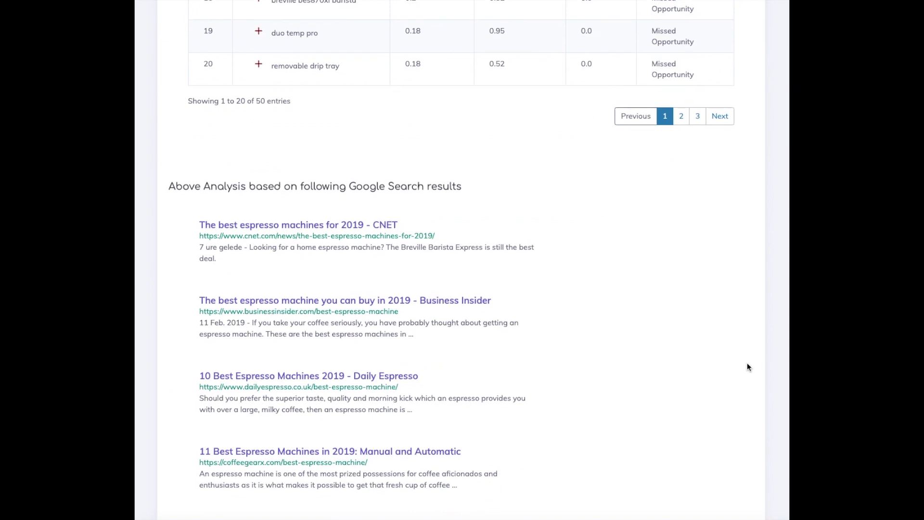
scroll(747, 365, down, 1)
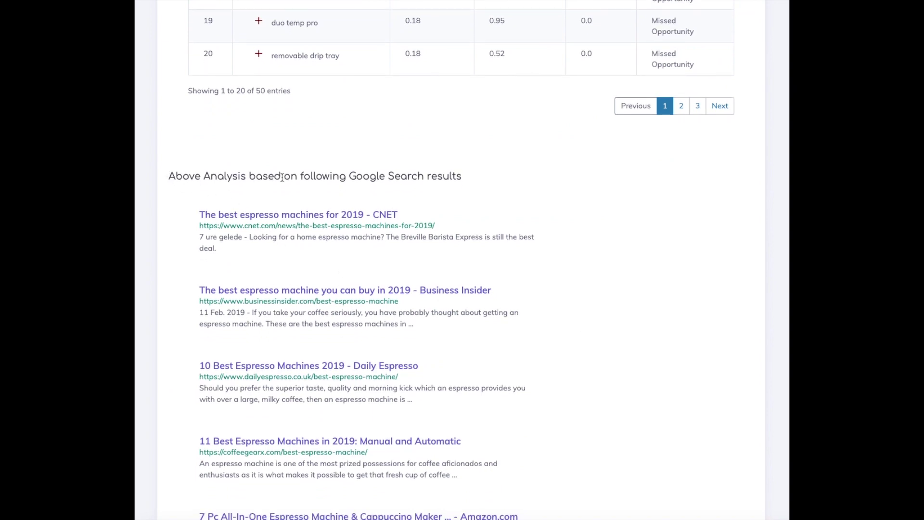
drag(348, 177, 465, 178)
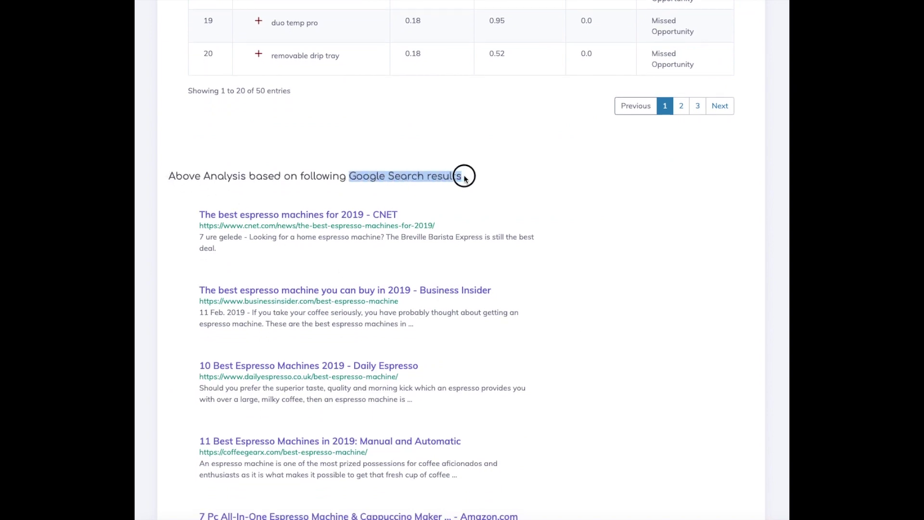
scroll(572, 215, down, 2)
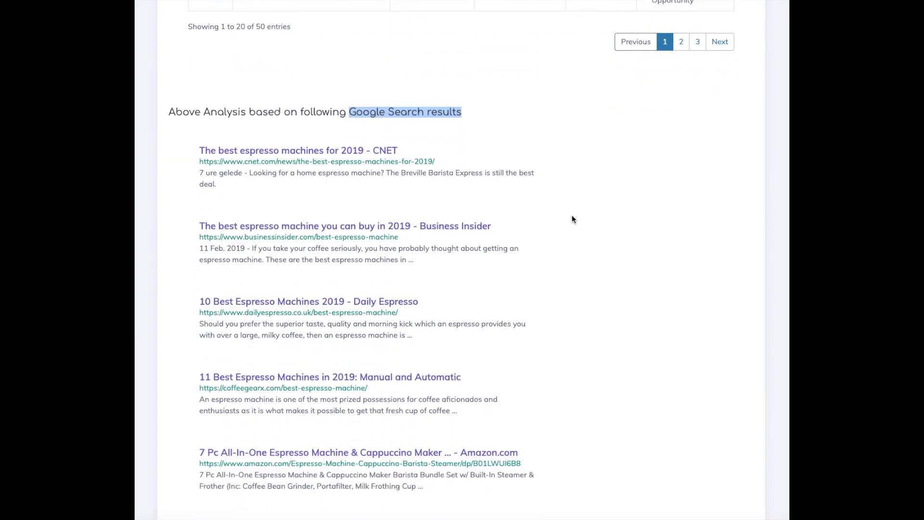
drag(786, 284, 789, 29)
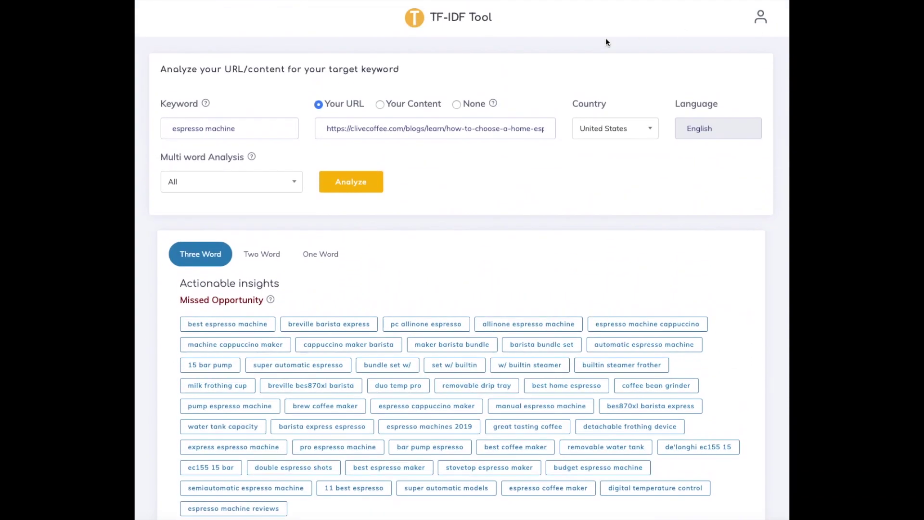
Step: Select Your Content as the analysis source and place the cursor in the empty content editor
click(380, 105)
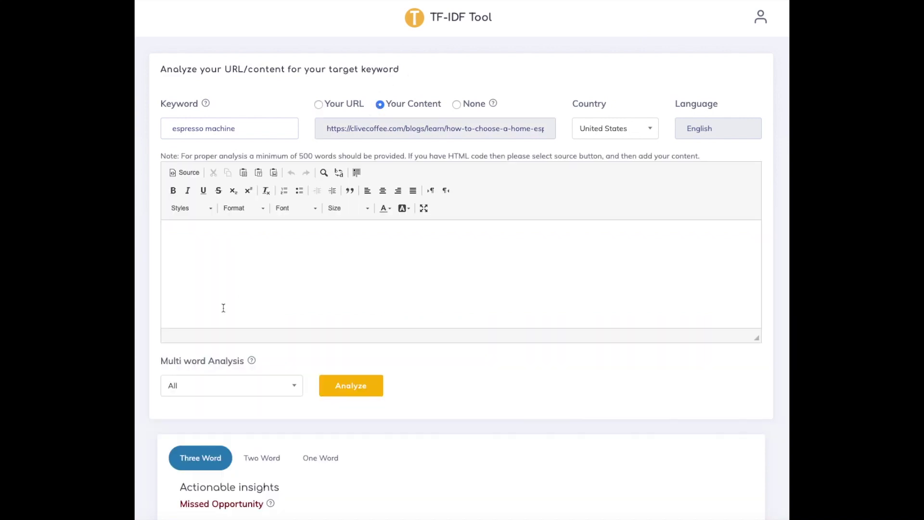
click(218, 269)
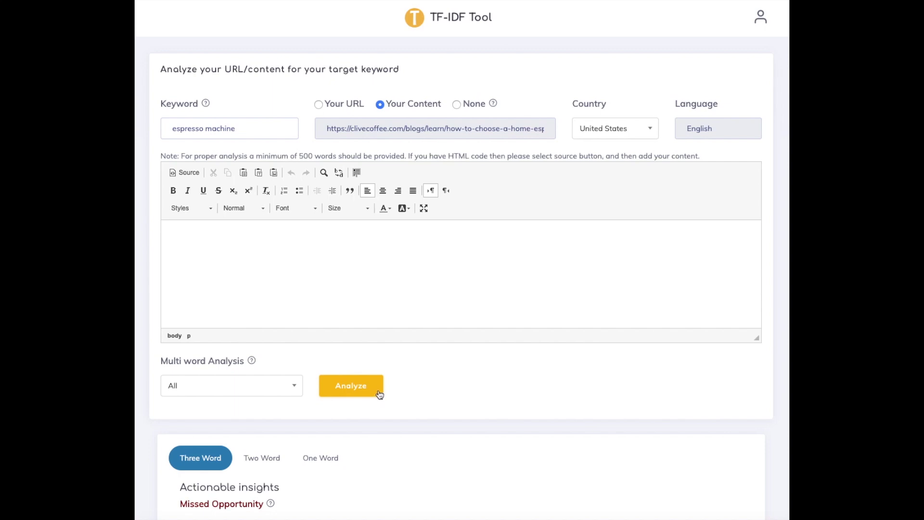
Step: Rerun the espresso machine analysis with source None and Multi word Analysis set to Three Word
click(456, 105)
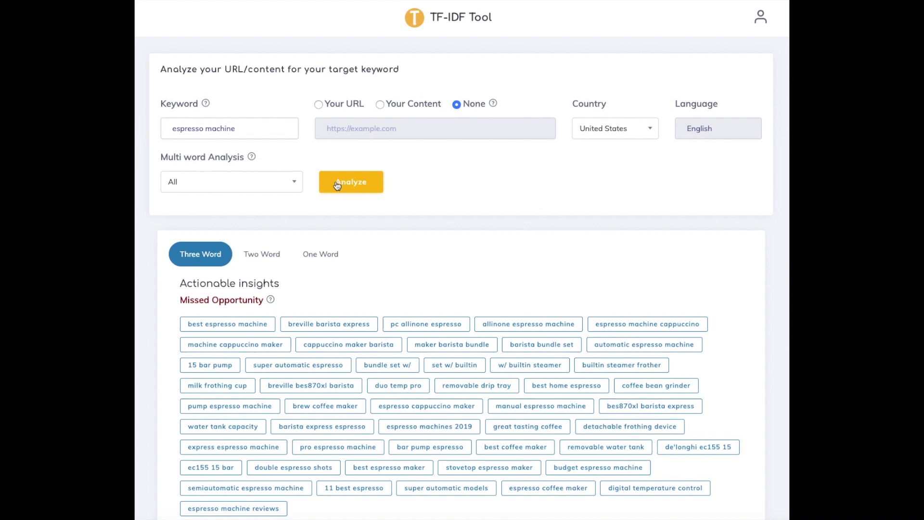
click(293, 183)
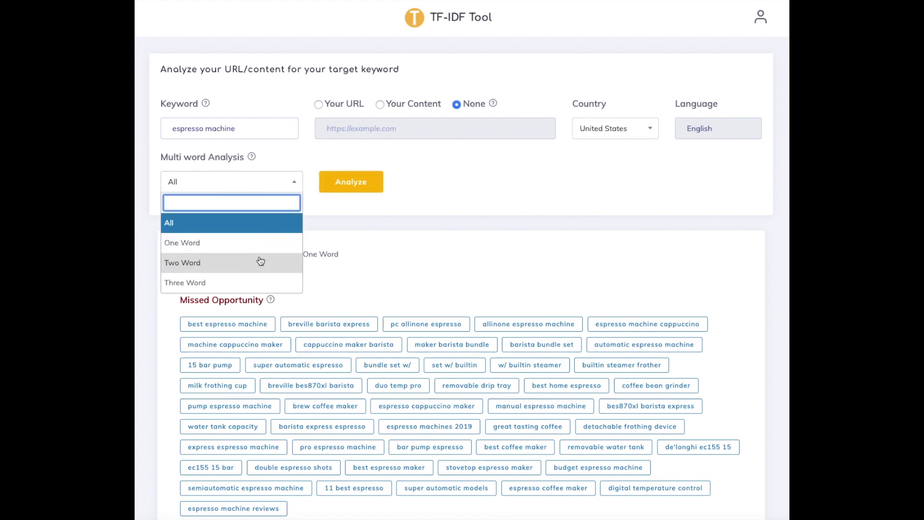
click(248, 283)
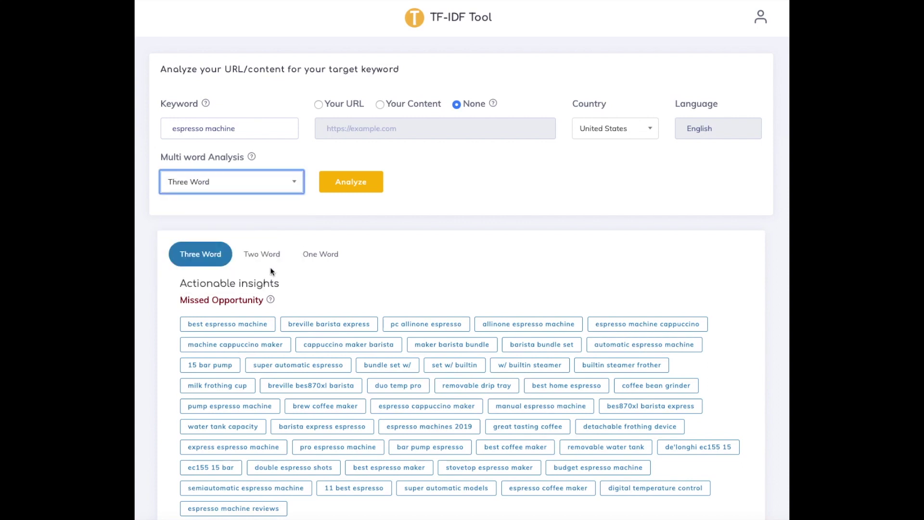
click(366, 192)
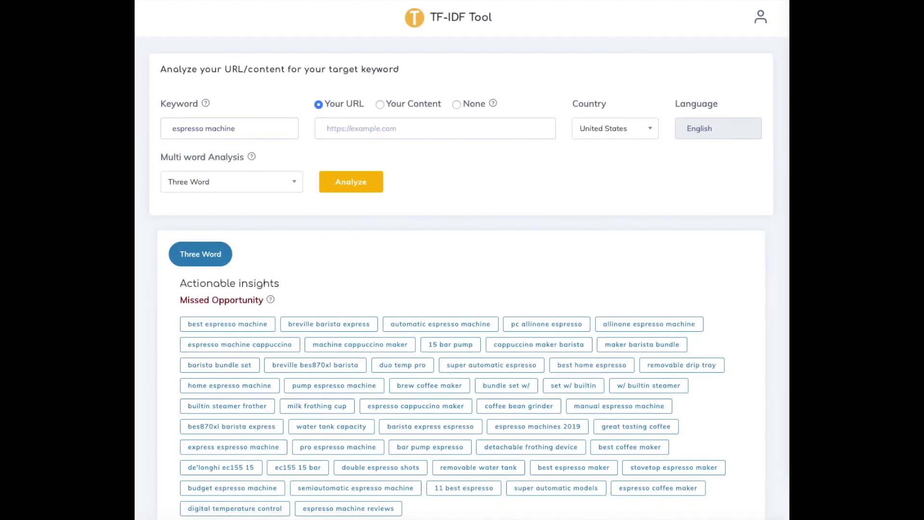
scroll(718, 269, down, 1)
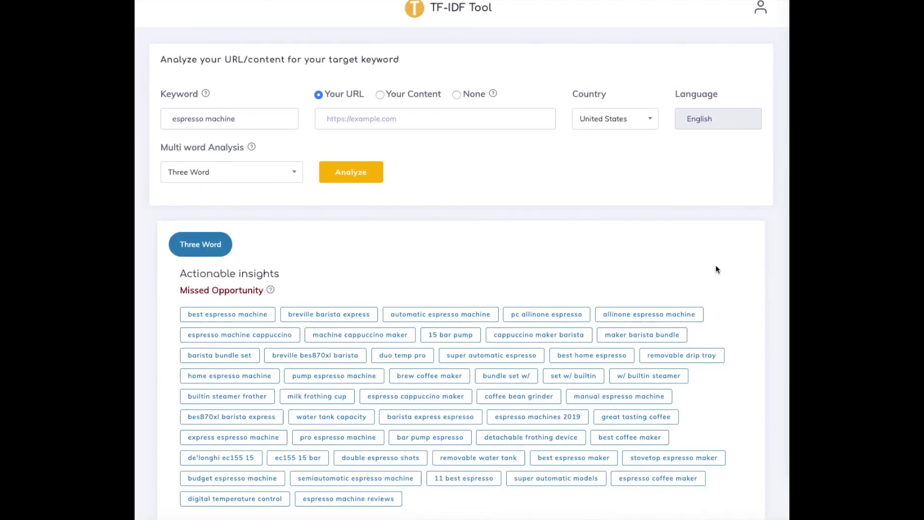
scroll(716, 268, down, 2)
mouse_move(534, 332)
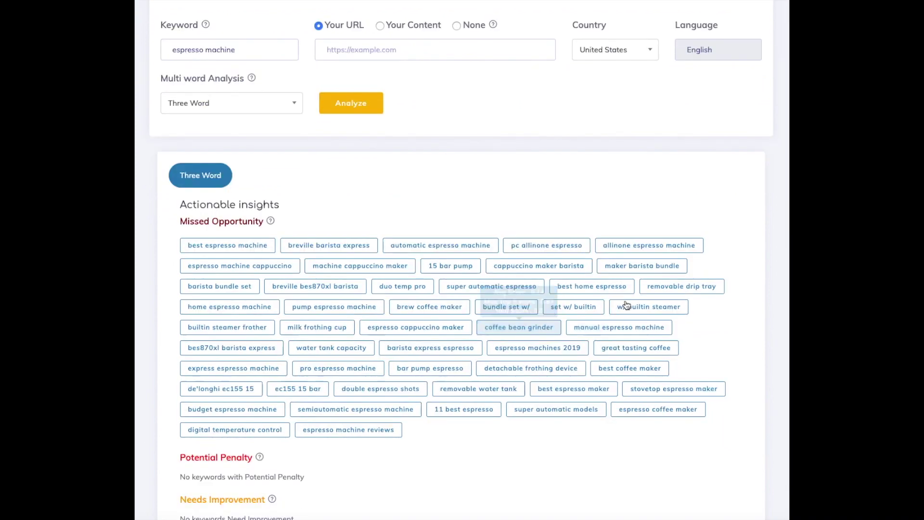
mouse_move(678, 291)
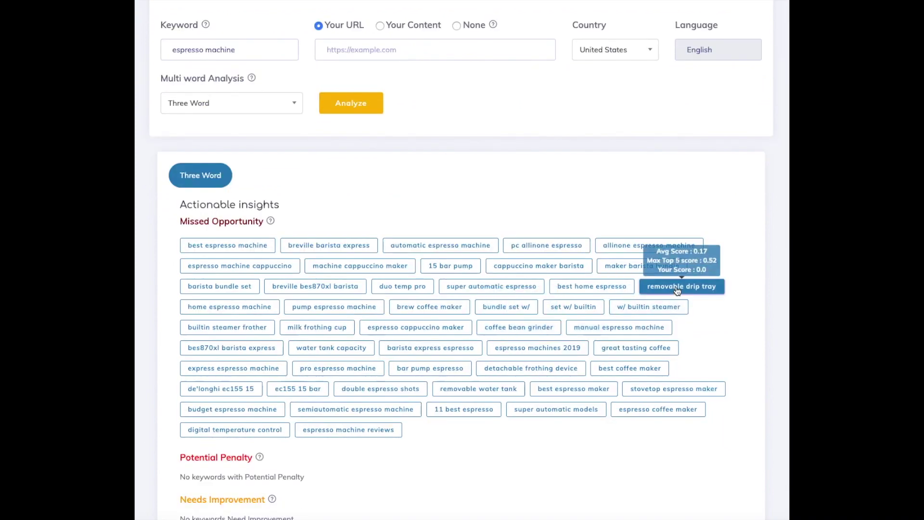
mouse_move(515, 390)
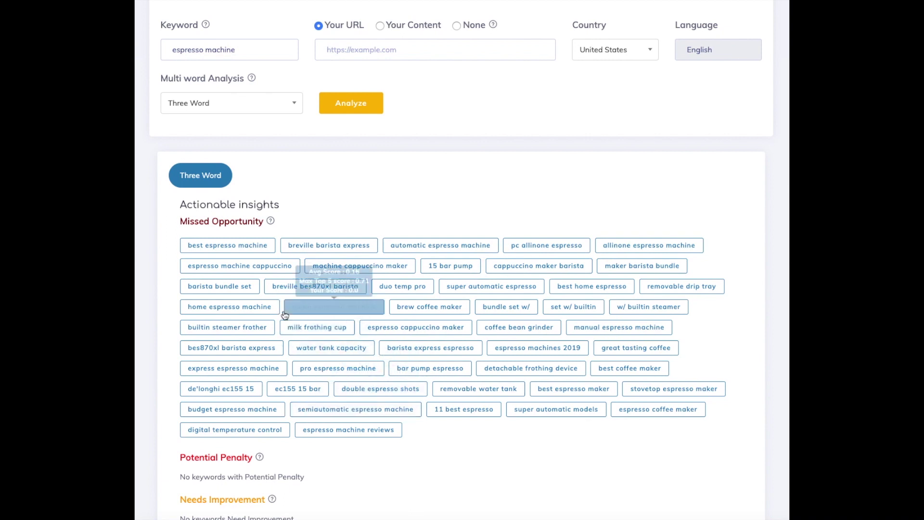
mouse_move(261, 308)
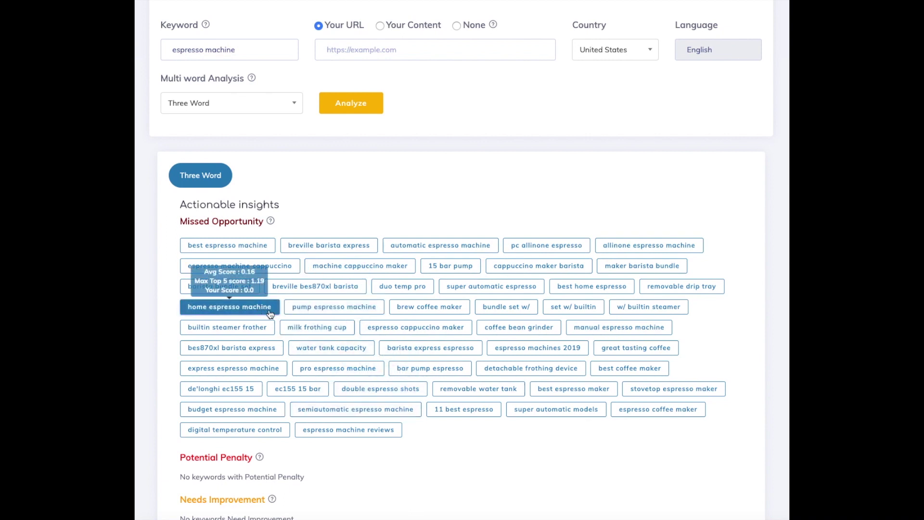
mouse_move(435, 250)
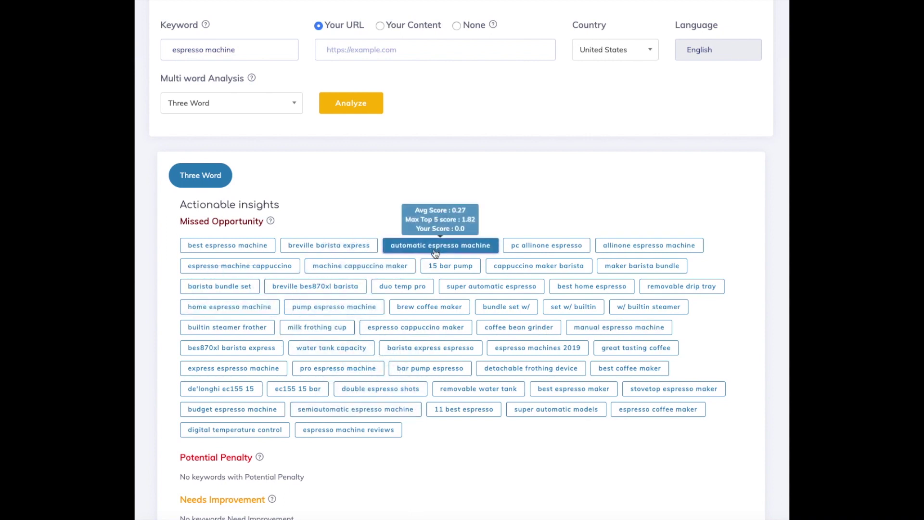